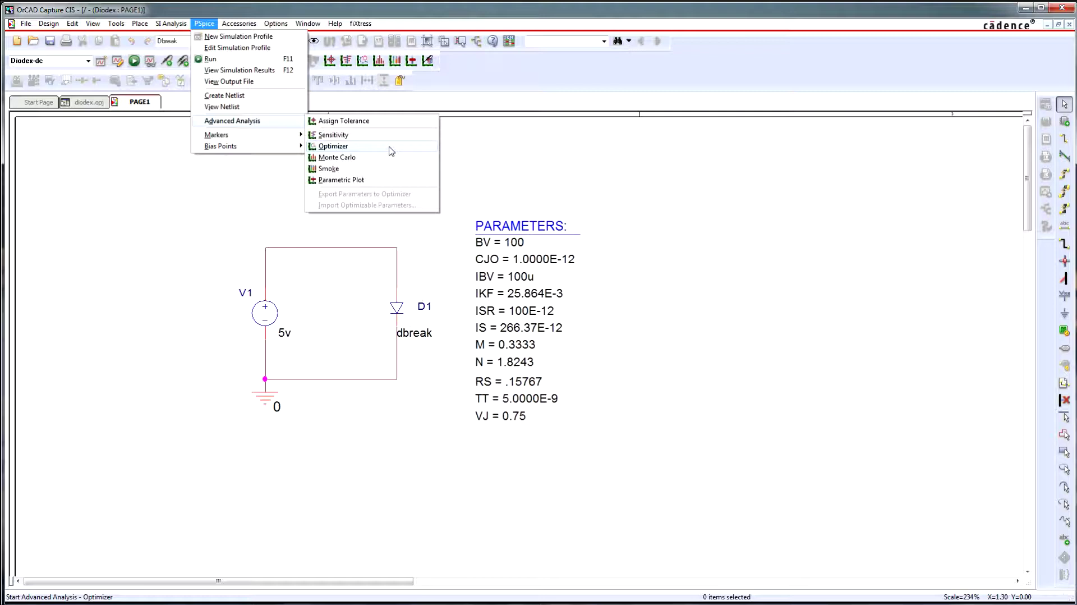
Examine the diode's current trace I(D1) from the DC sweep and return to the schematic.
{"action": "left_click", "coordinate": [410, 148]}
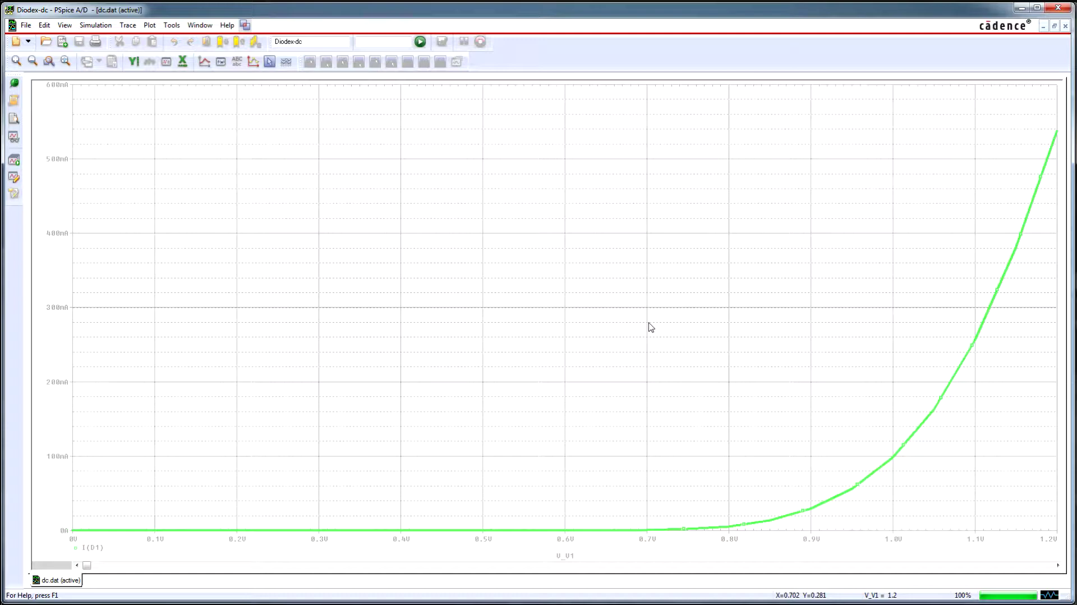
{"action": "left_click", "coordinate": [1026, 12]}
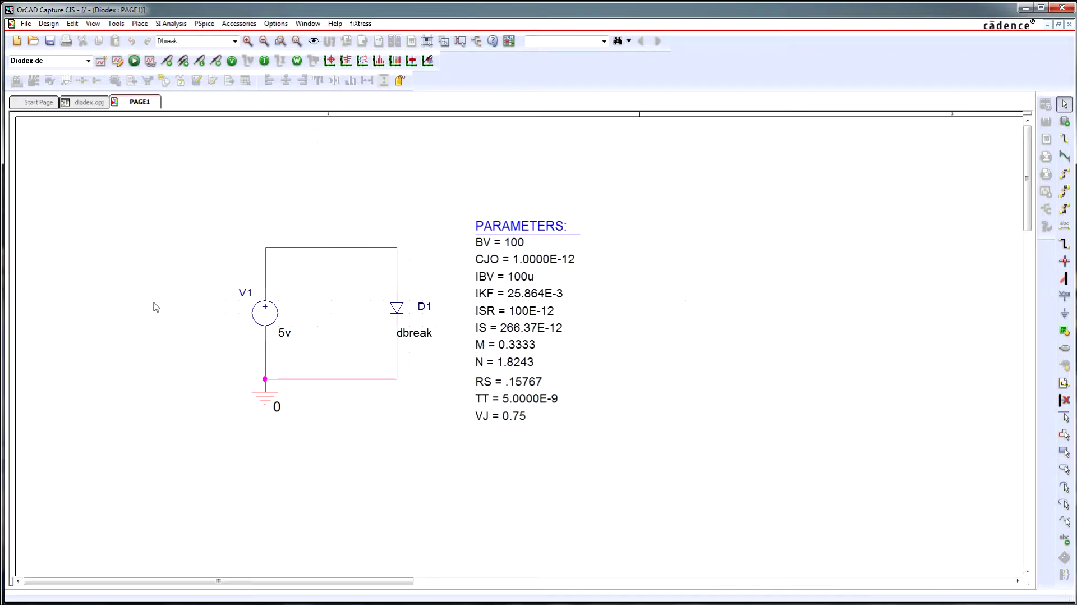
{"action": "key", "text": "alt+Tab"}
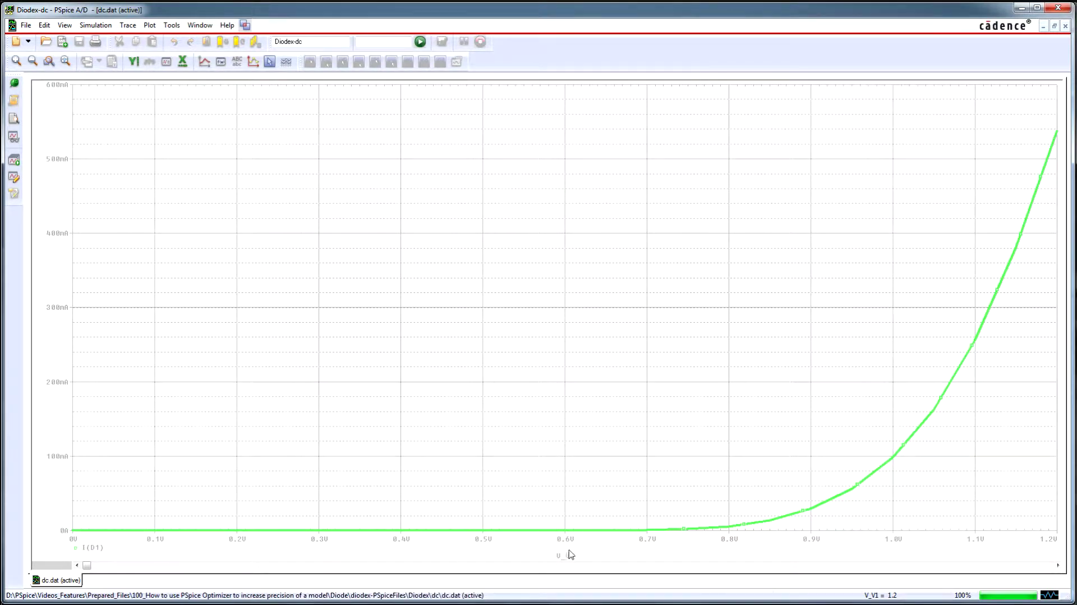
{"action": "left_click", "coordinate": [1019, 8]}
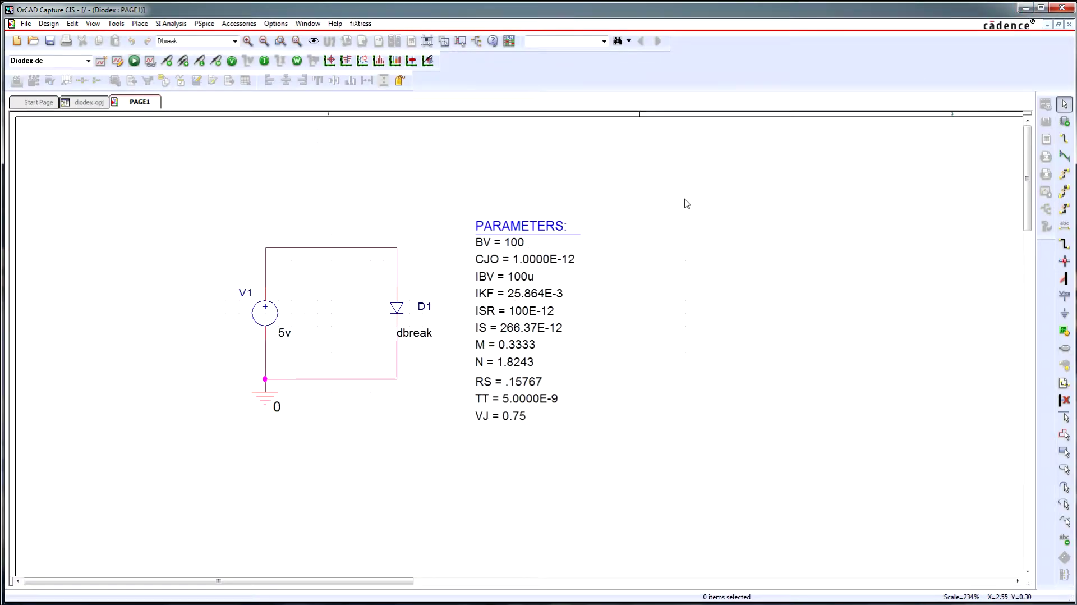
Open the Advanced Analysis Optimizer for the diode circuit and enlarge its window to fill the screen.
{"action": "left_click", "coordinate": [211, 29]}
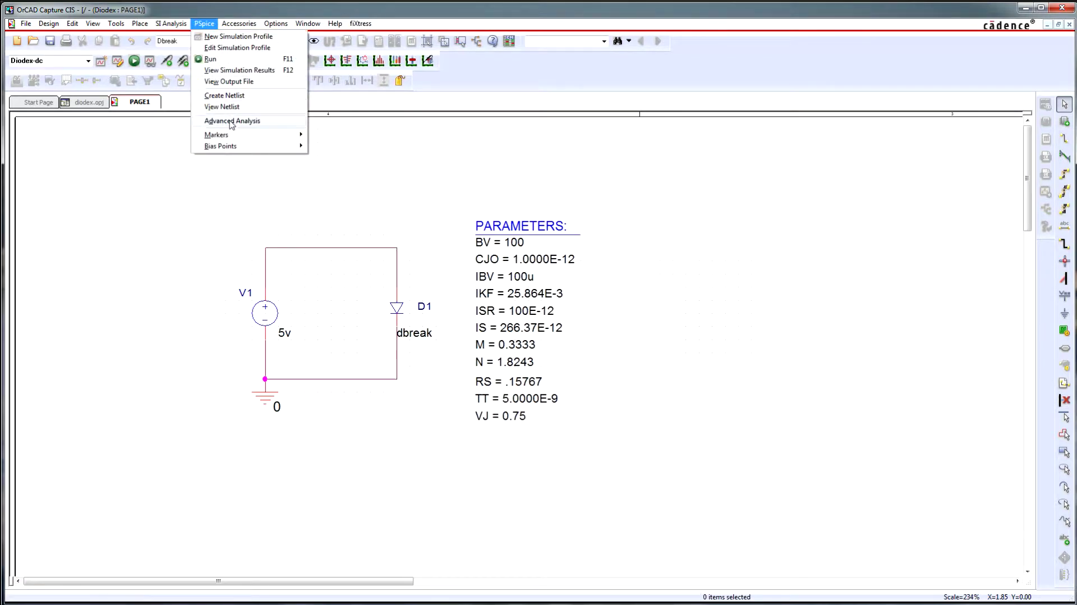
{"action": "mouse_move", "coordinate": [233, 125]}
{"action": "left_click", "coordinate": [354, 147]}
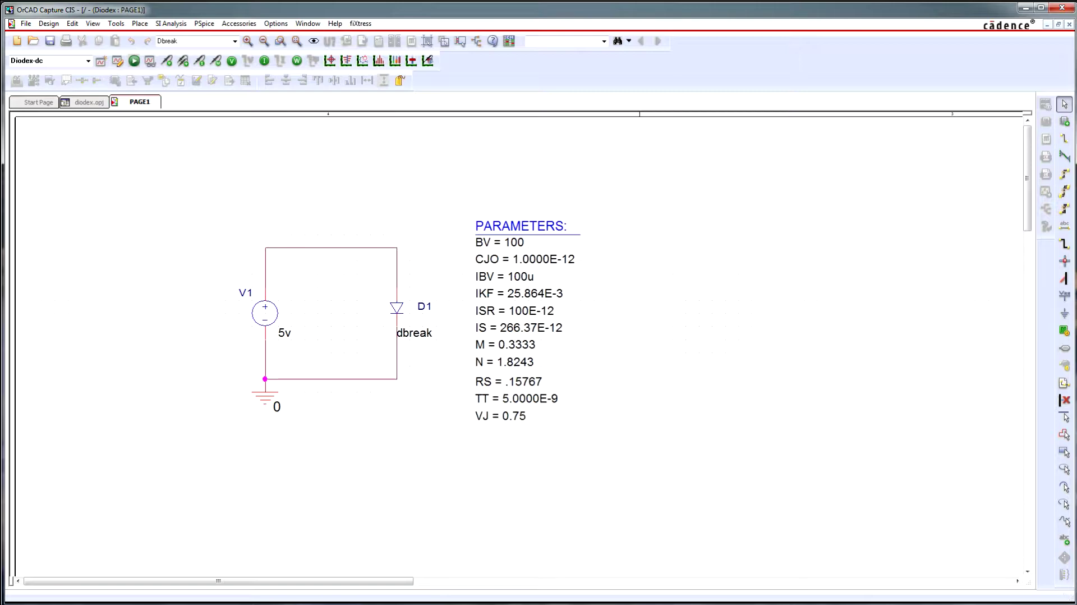
{"action": "left_click_drag", "start_coordinate": [0, 0], "coordinate": [272, 20]}
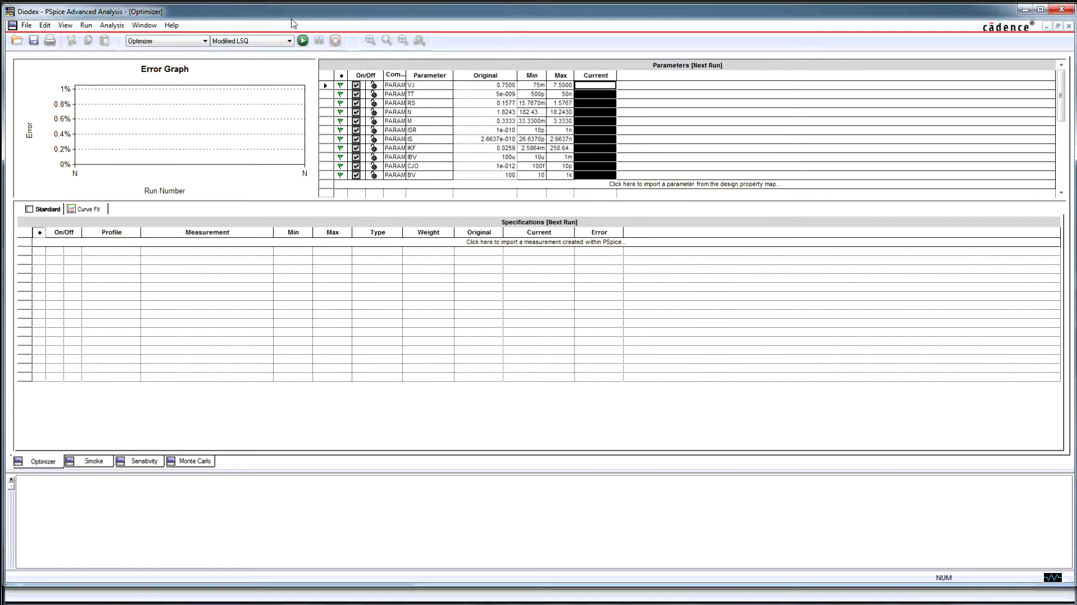
{"action": "left_click_drag", "start_coordinate": [733, 584], "coordinate": [742, 598]}
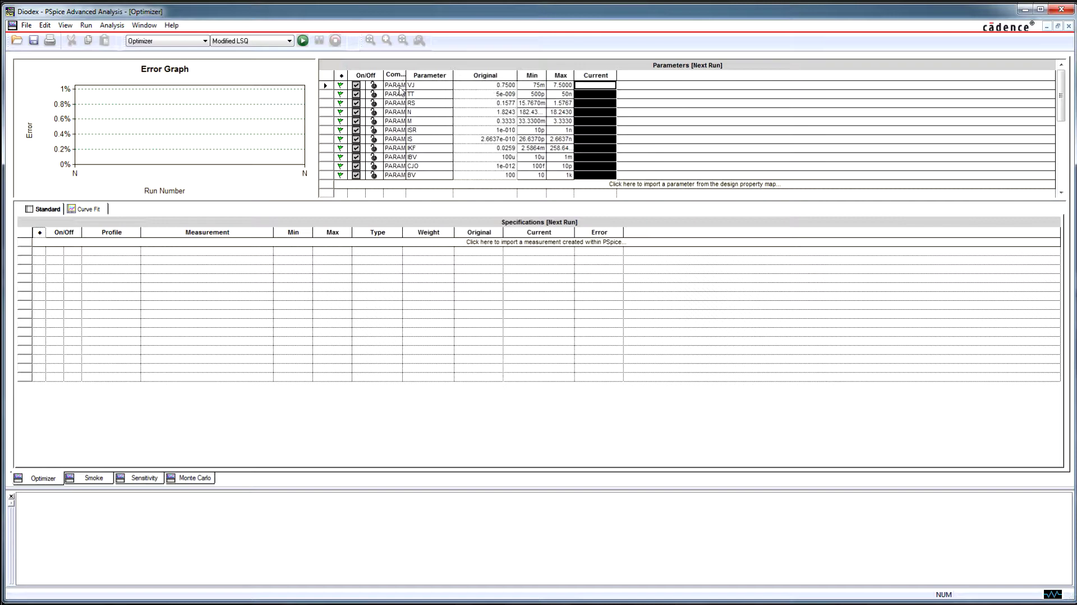
Widen the Component column of the Parameters table and review the design parameters available for import, closing the list without importing any.
{"action": "double_click", "coordinate": [407, 76]}
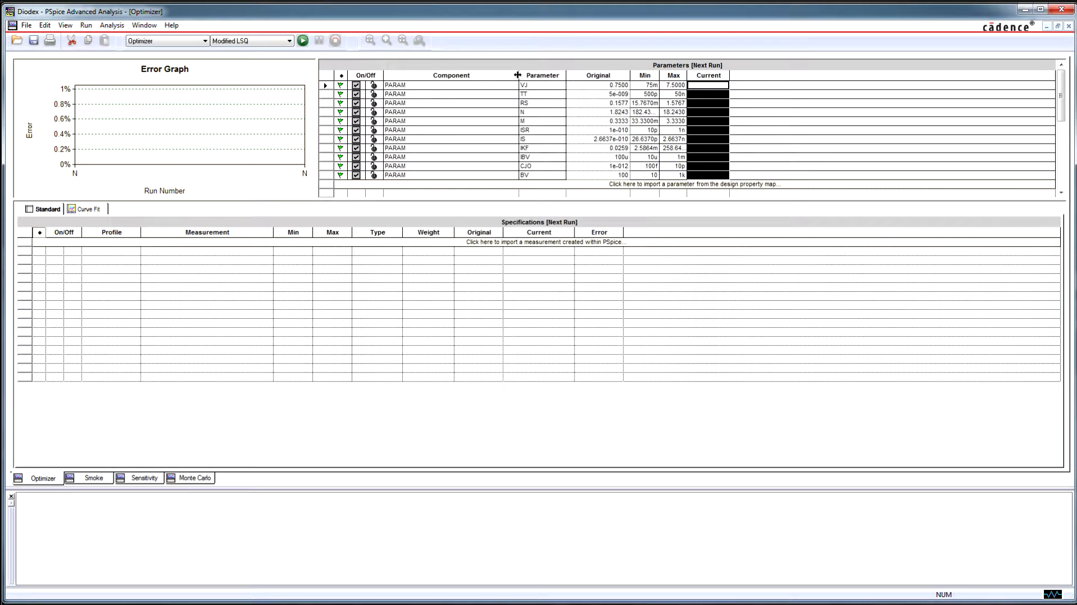
{"action": "left_click_drag", "start_coordinate": [517, 75], "coordinate": [459, 76]}
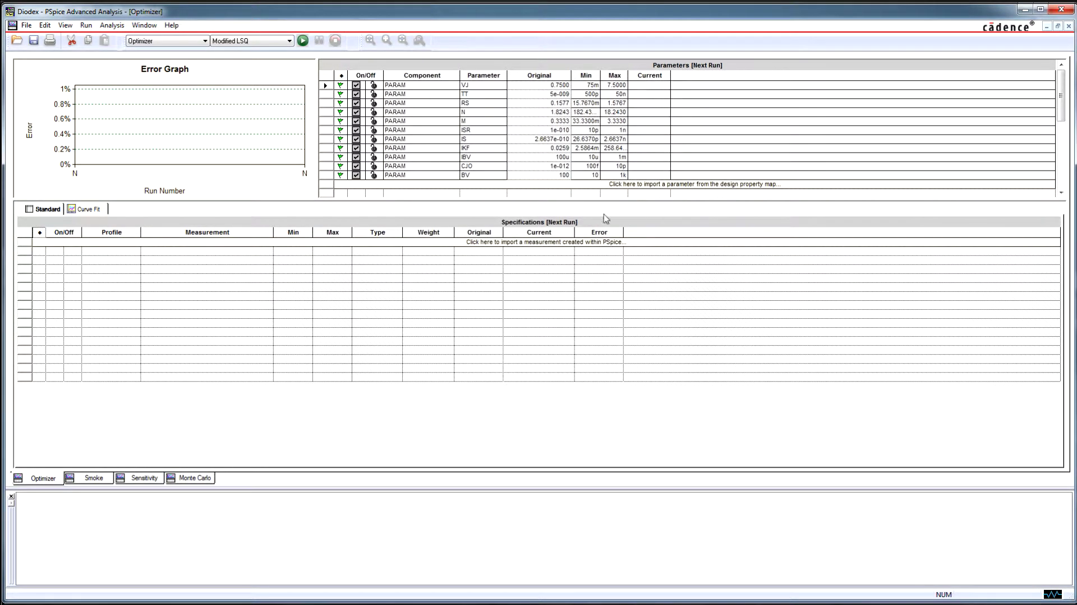
{"action": "left_click", "coordinate": [623, 185]}
{"action": "left_click_drag", "start_coordinate": [628, 222], "coordinate": [609, 397]}
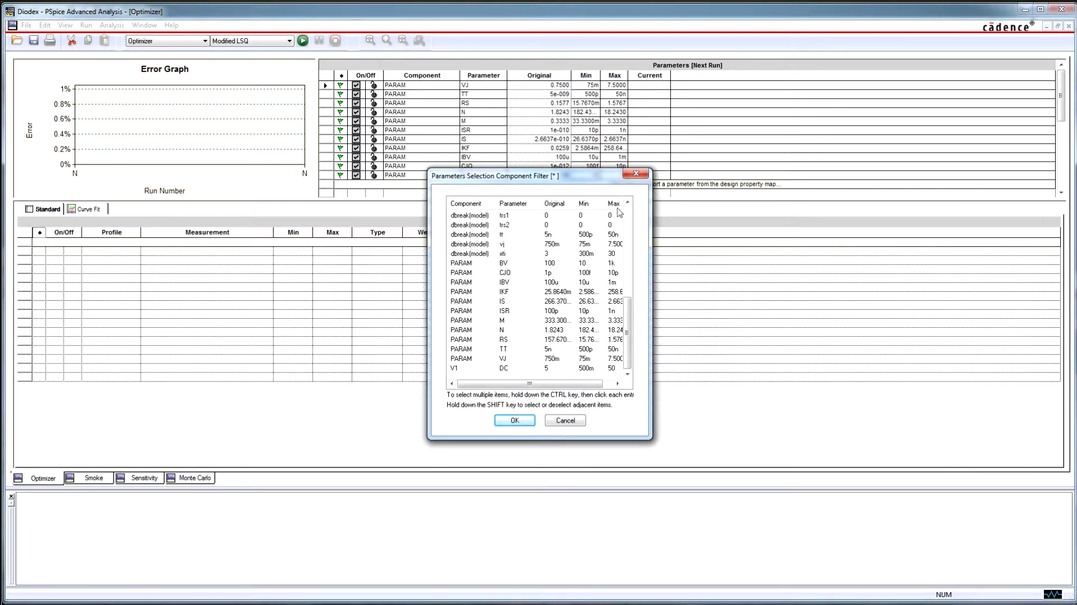
{"action": "left_click", "coordinate": [636, 173]}
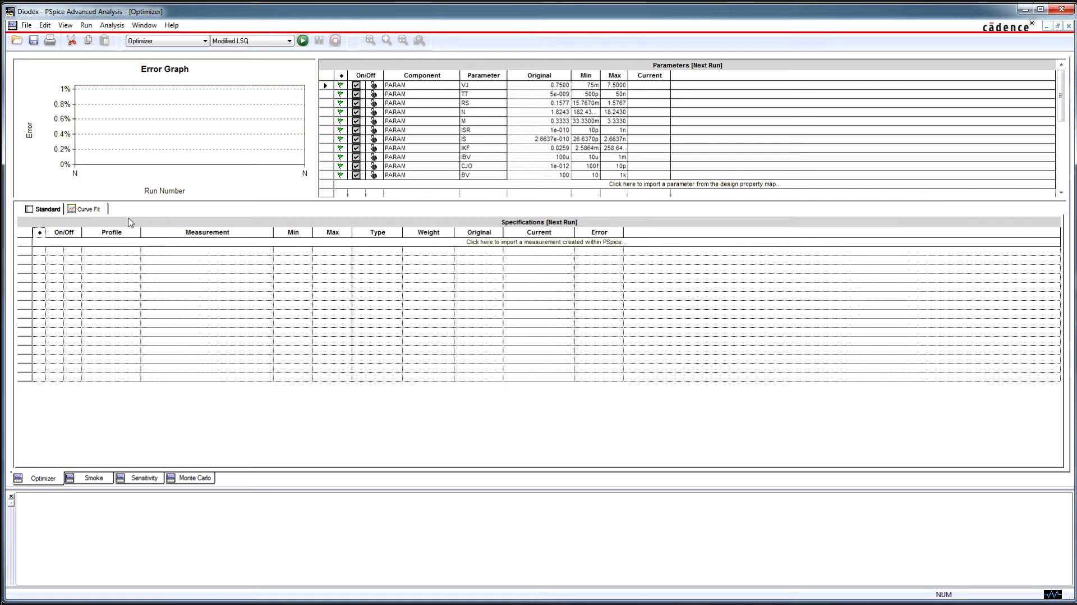
Compare the Curve Fit and Standard specifications of the Optimizer, ending on Curve Fit.
{"action": "left_click", "coordinate": [88, 209]}
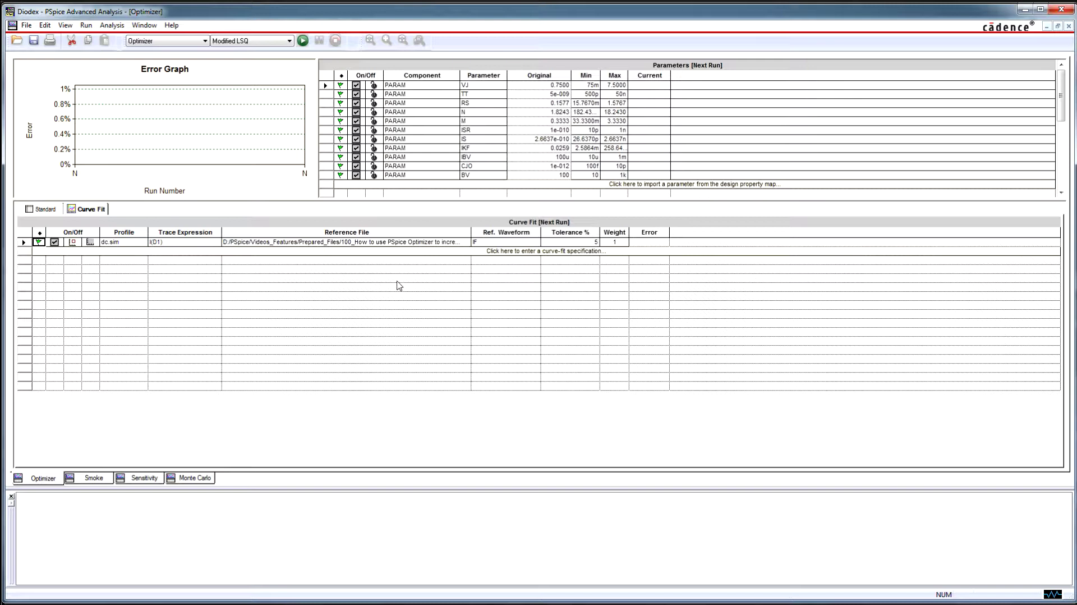
{"action": "left_click", "coordinate": [51, 211]}
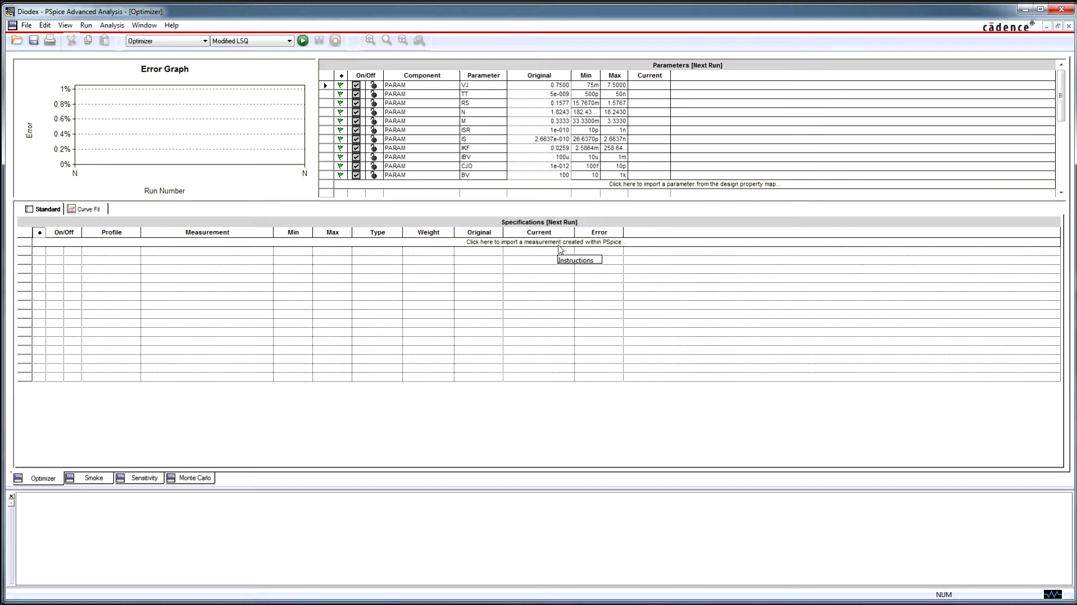
{"action": "left_click", "coordinate": [95, 211]}
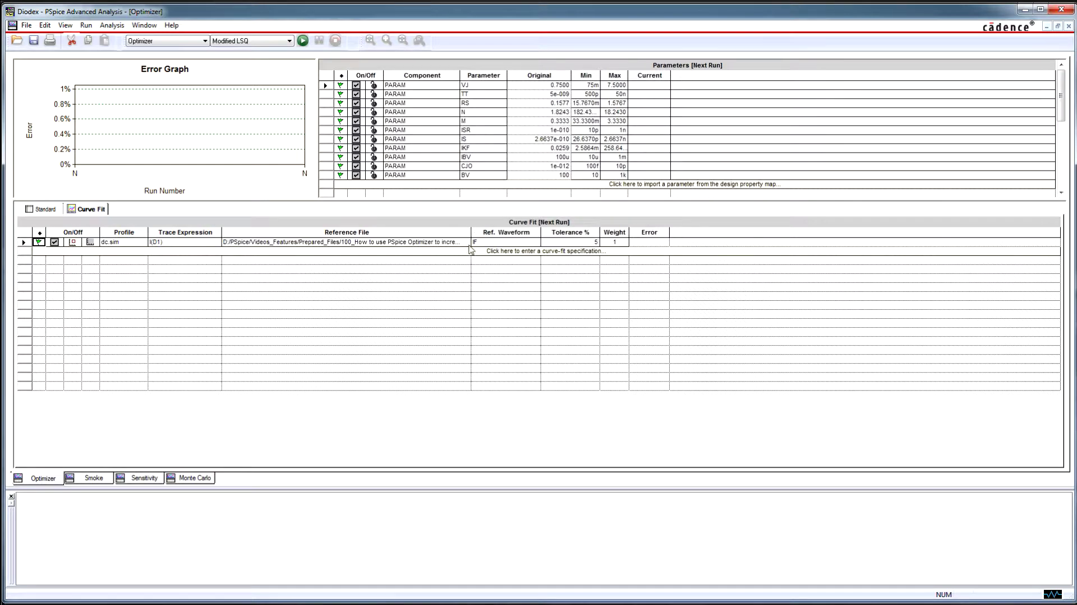
Browse for the curve-fit row's reference file, select vf_if.txt in the Diode folder, and dismiss the file selection.
{"action": "left_click", "coordinate": [469, 242]}
{"action": "left_click", "coordinate": [459, 242]}
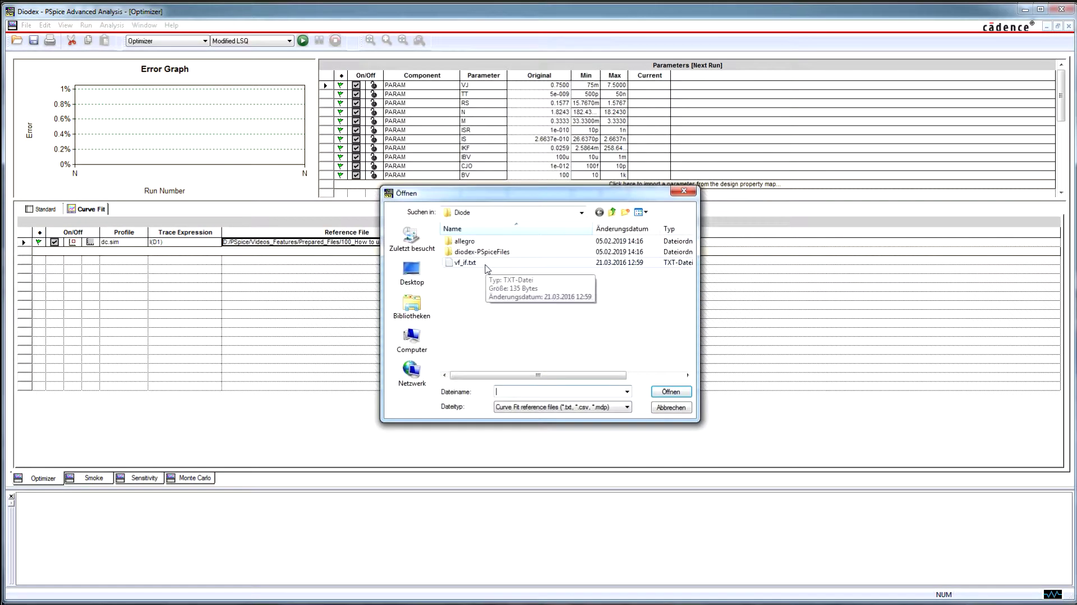
{"action": "left_click", "coordinate": [486, 264]}
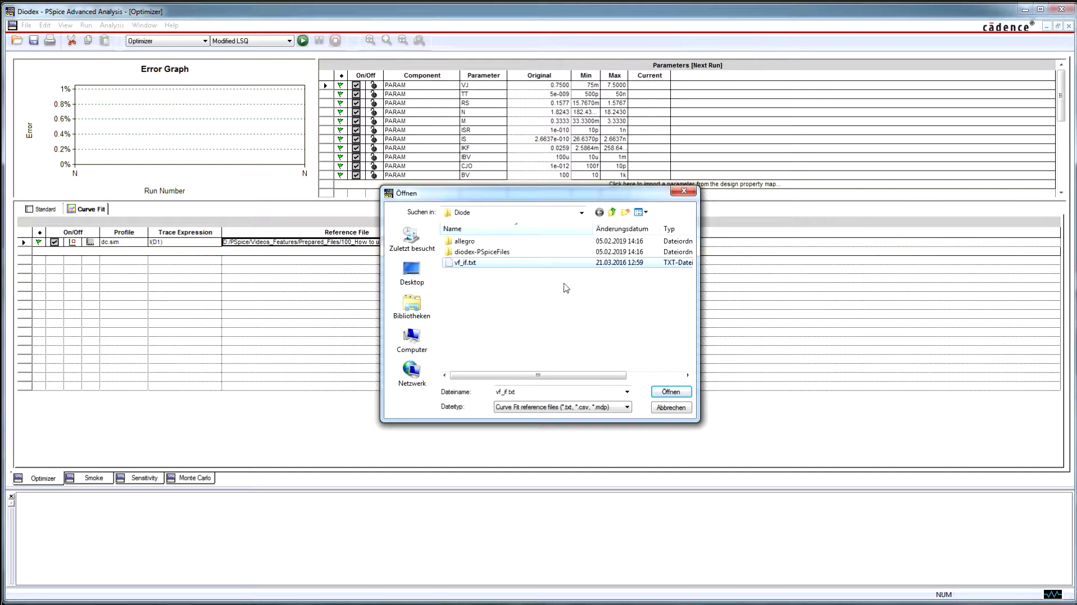
{"action": "left_click", "coordinate": [684, 191]}
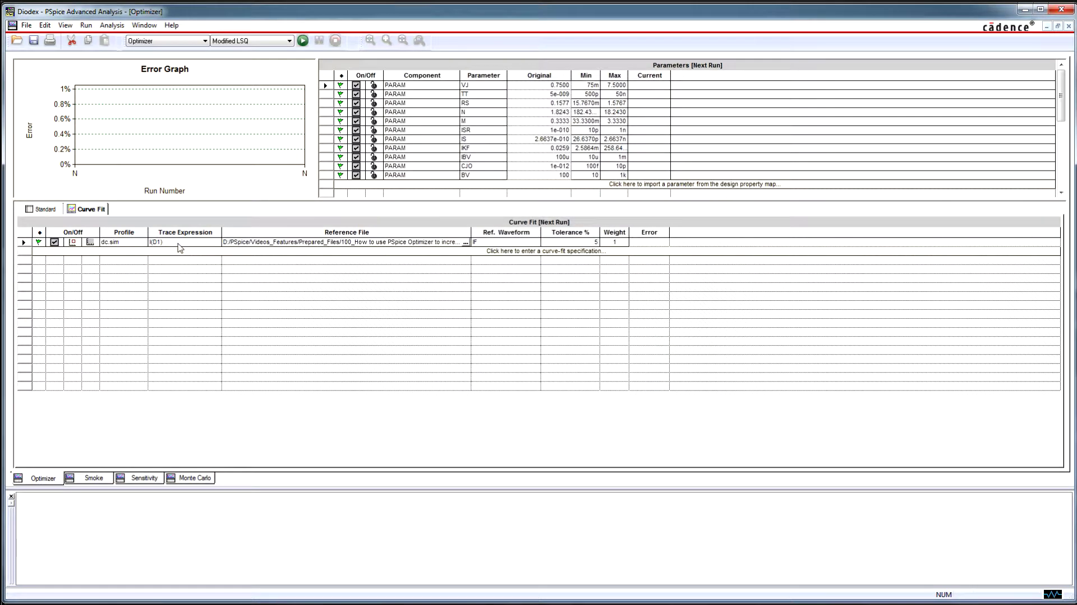
Inspect the trace expression options for the dc.sim row without changing them, and choose IF as its reference waveform.
{"action": "left_click", "coordinate": [178, 243]}
{"action": "left_click", "coordinate": [216, 242]}
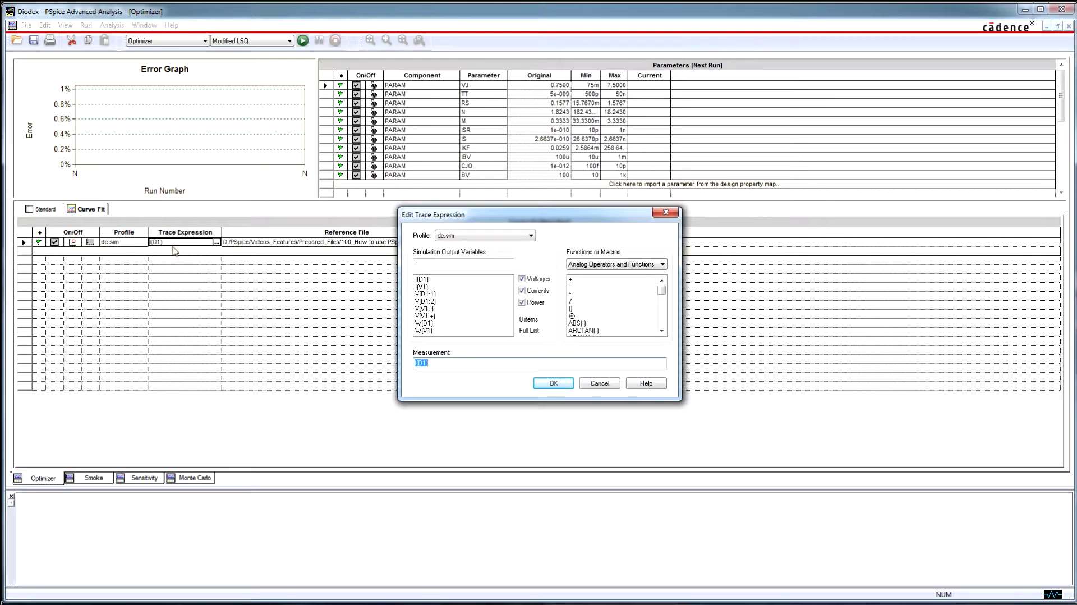
{"action": "left_click", "coordinate": [666, 212]}
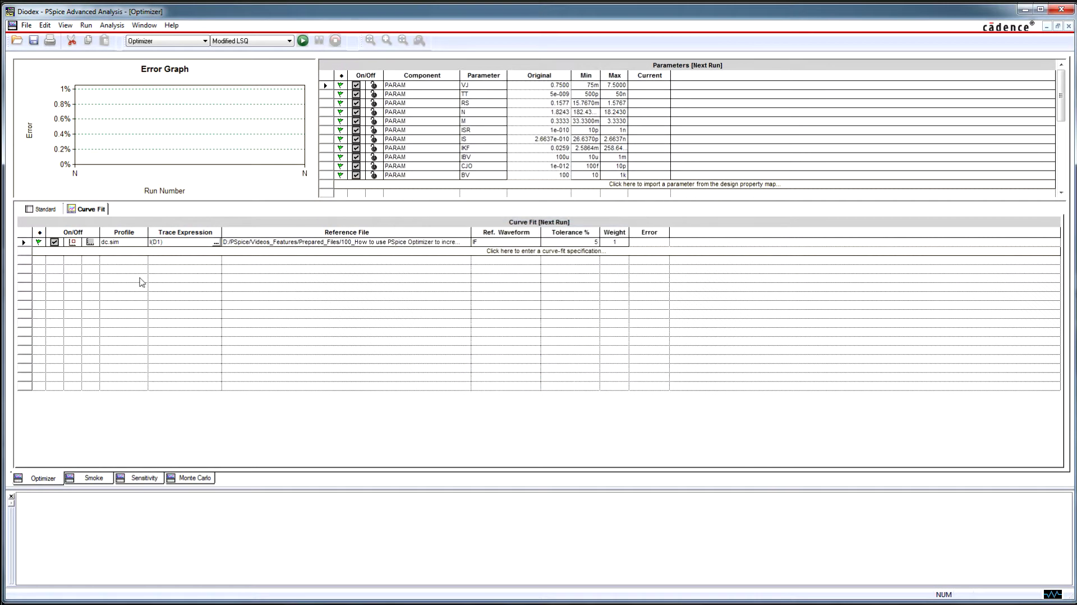
{"action": "left_click", "coordinate": [501, 243]}
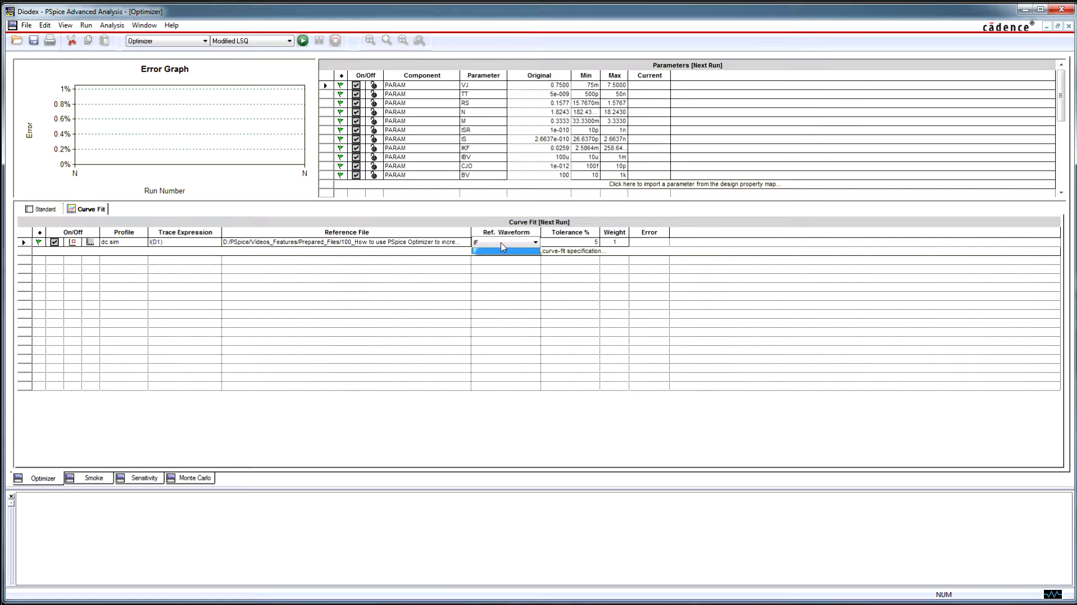
{"action": "left_click", "coordinate": [502, 250]}
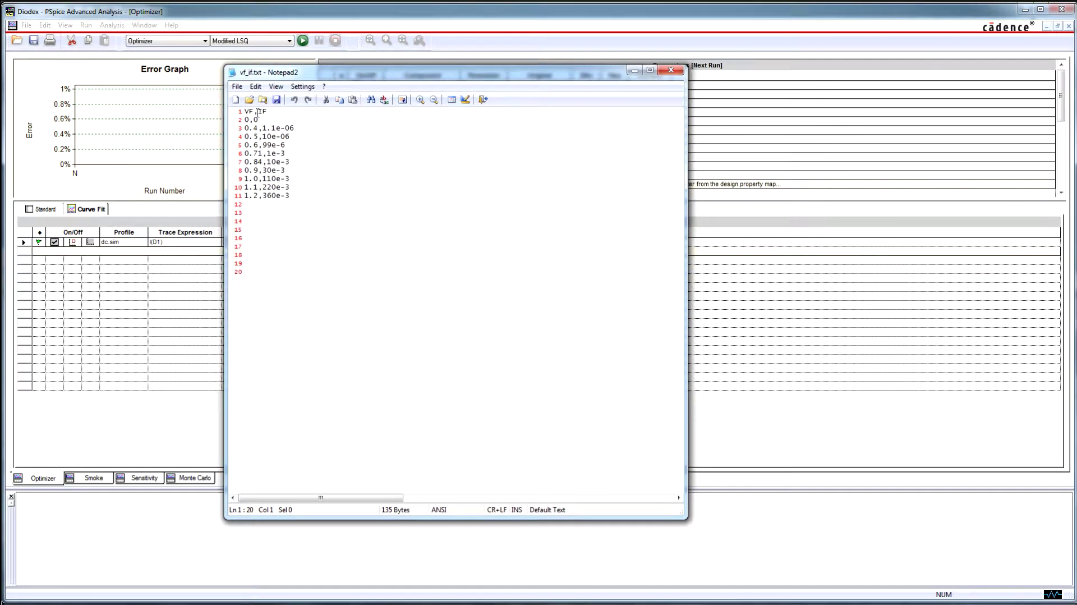
Examine the VF and IF headings and data points in vf_if.txt, and close the file.
{"action": "left_click", "coordinate": [262, 112]}
{"action": "left_click", "coordinate": [262, 112]}
{"action": "left_click", "coordinate": [671, 69]}
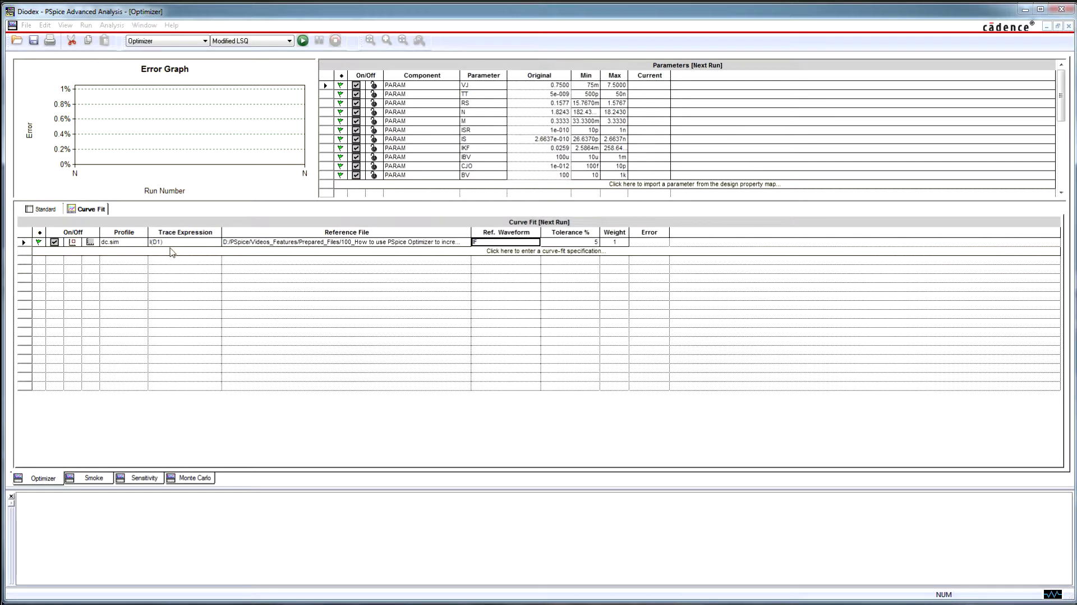
Check the simulated diode current curve and enable the waveform display for the dc.sim curve-fit row.
{"action": "left_click", "coordinate": [89, 243]}
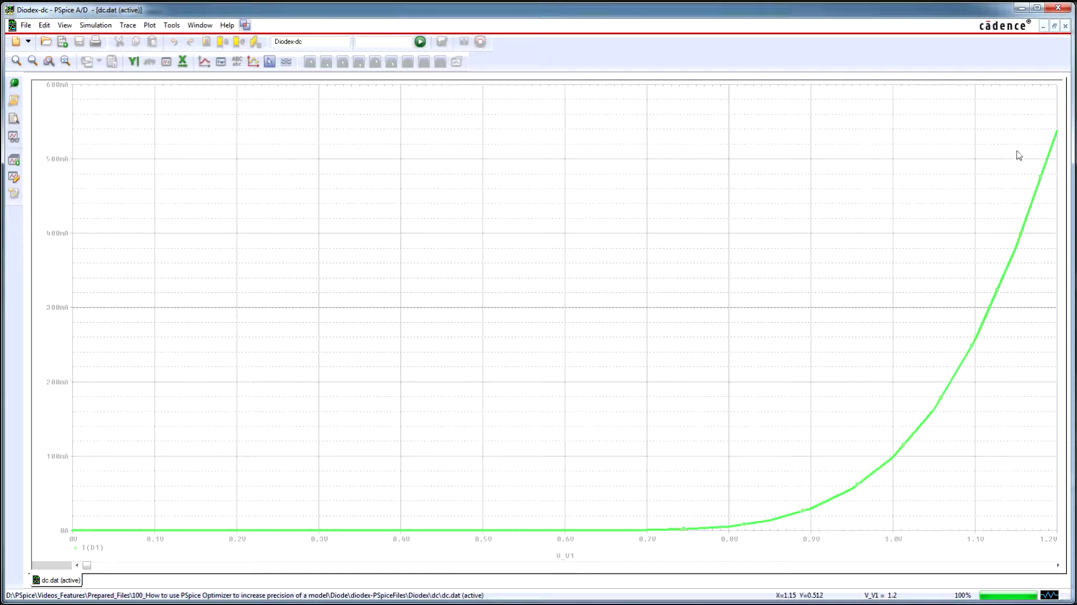
{"action": "left_click", "coordinate": [1024, 8]}
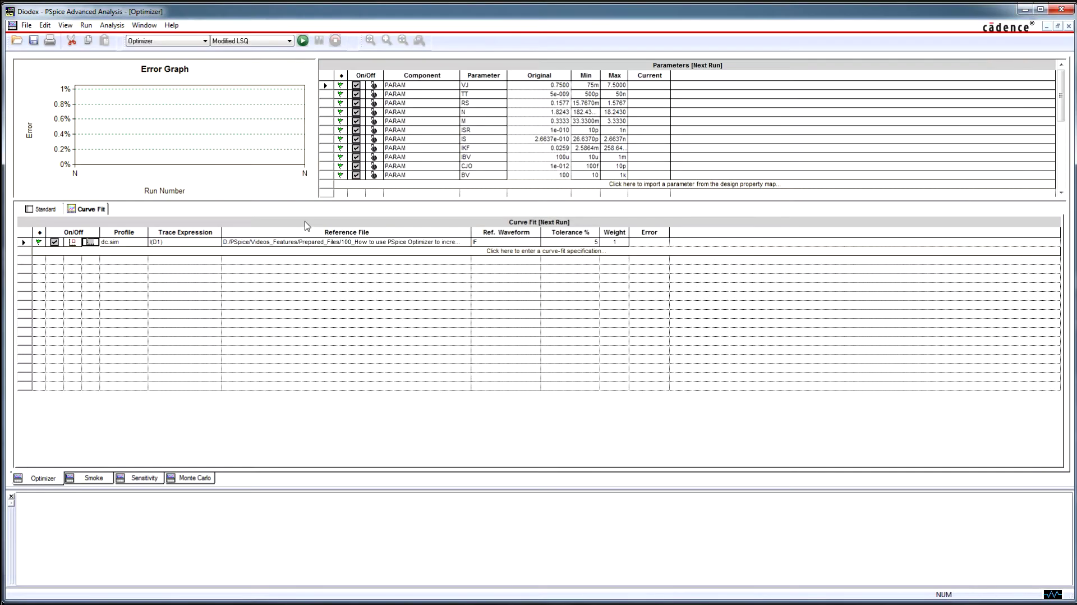
{"action": "left_click", "coordinate": [92, 243]}
Keep Modified LSQ as the optimization engine and start the Optimizer run.
{"action": "left_click", "coordinate": [271, 45]}
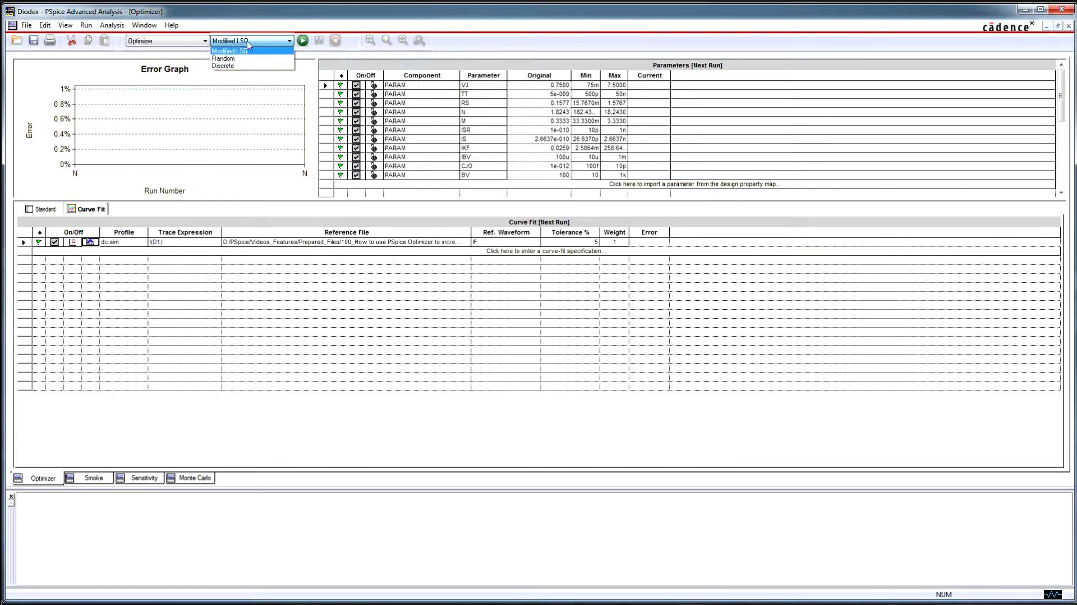
{"action": "left_click", "coordinate": [265, 42]}
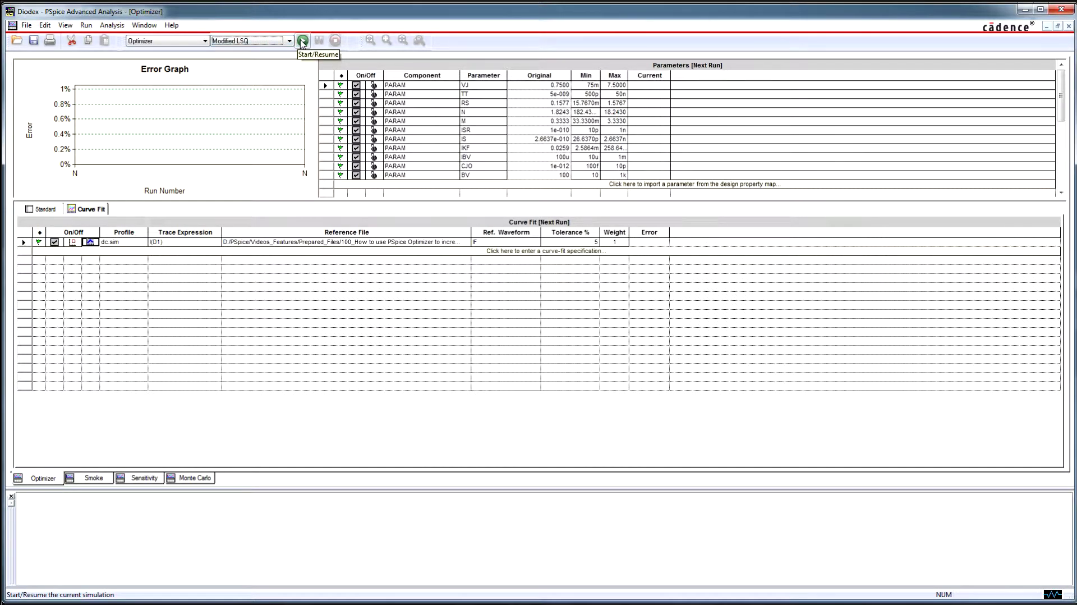
{"action": "left_click", "coordinate": [303, 41]}
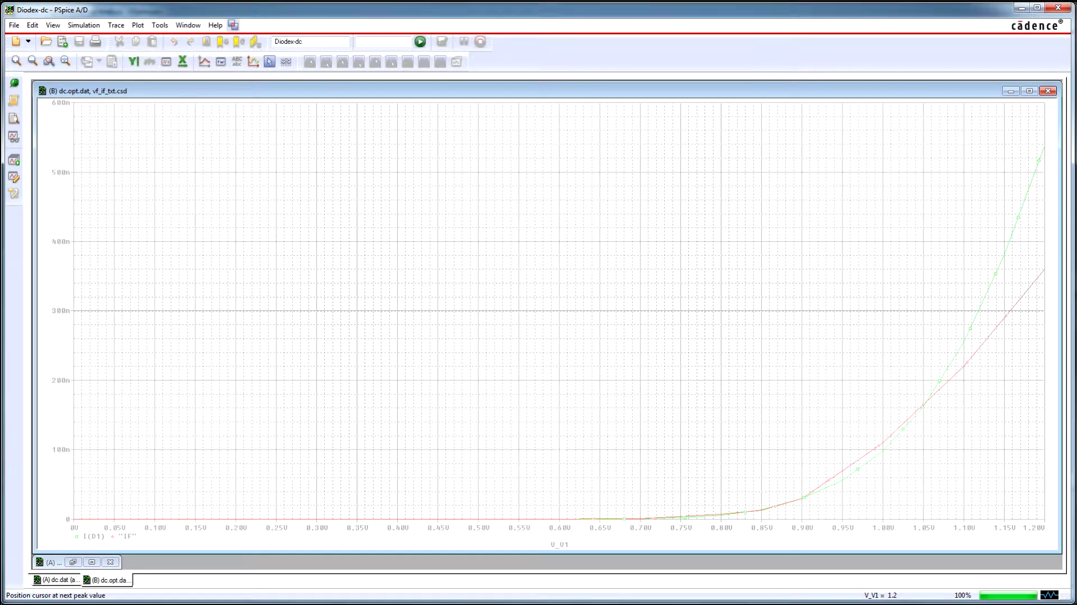